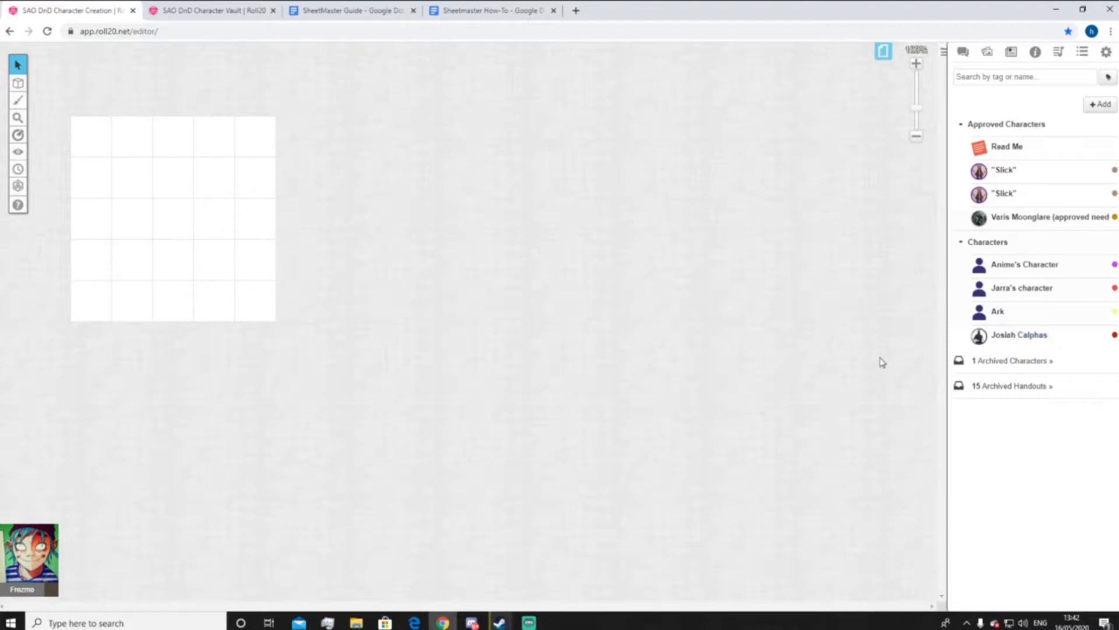
# - Place the last character listed in the Characters folder on the map as a token and open its character sheet beside the grid
pyautogui.moveTo(1015, 348); pyautogui.dragTo(214, 219)
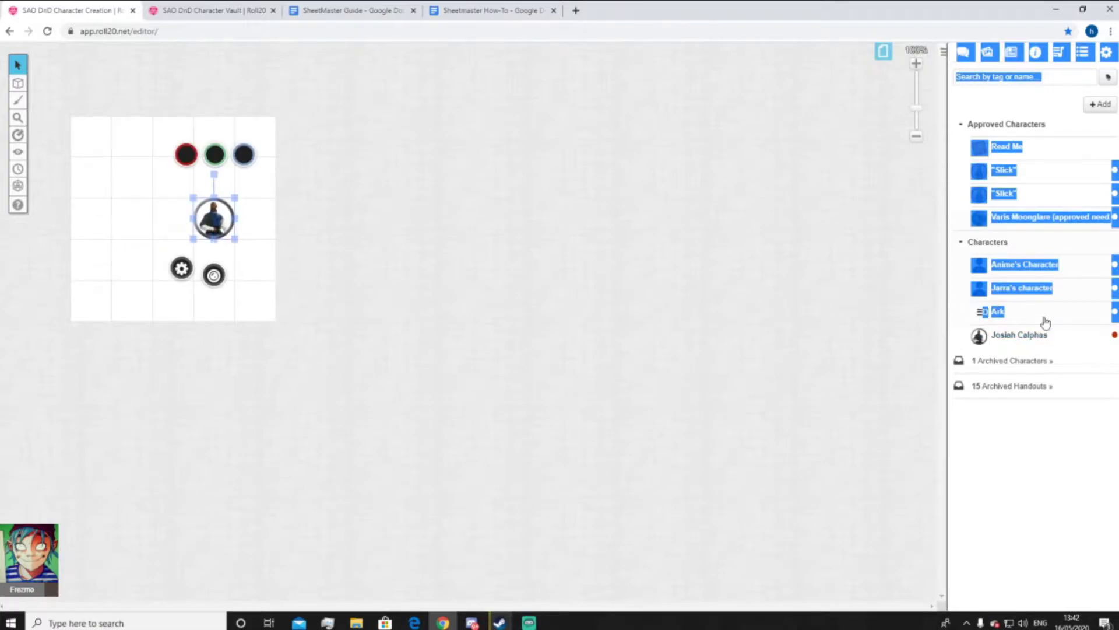
pyautogui.click(1046, 437)
pyautogui.click(1026, 337)
pyautogui.moveTo(530, 85); pyautogui.dragTo(558, 84)
pyautogui.moveTo(849, 262); pyautogui.dragTo(876, 421)
pyautogui.moveTo(535, 78); pyautogui.dragTo(646, 91)
pyautogui.scroll(7, 955, 332)
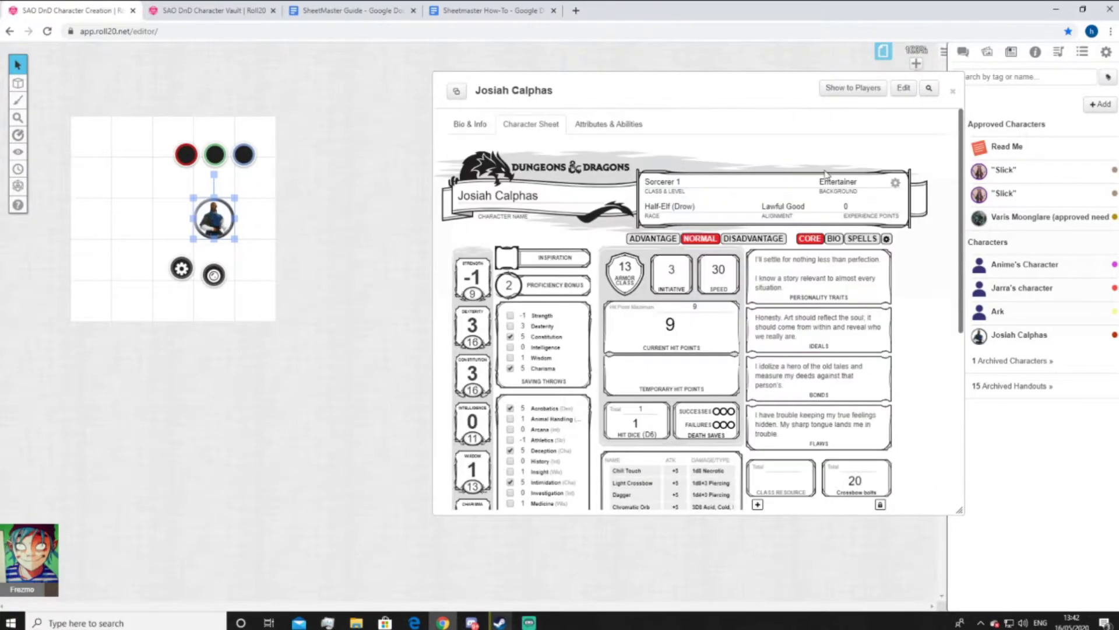
# - Open the placed token's settings and set it to represent the matching character
pyautogui.click(182, 268)
pyautogui.moveTo(575, 93); pyautogui.dragTo(407, 112)
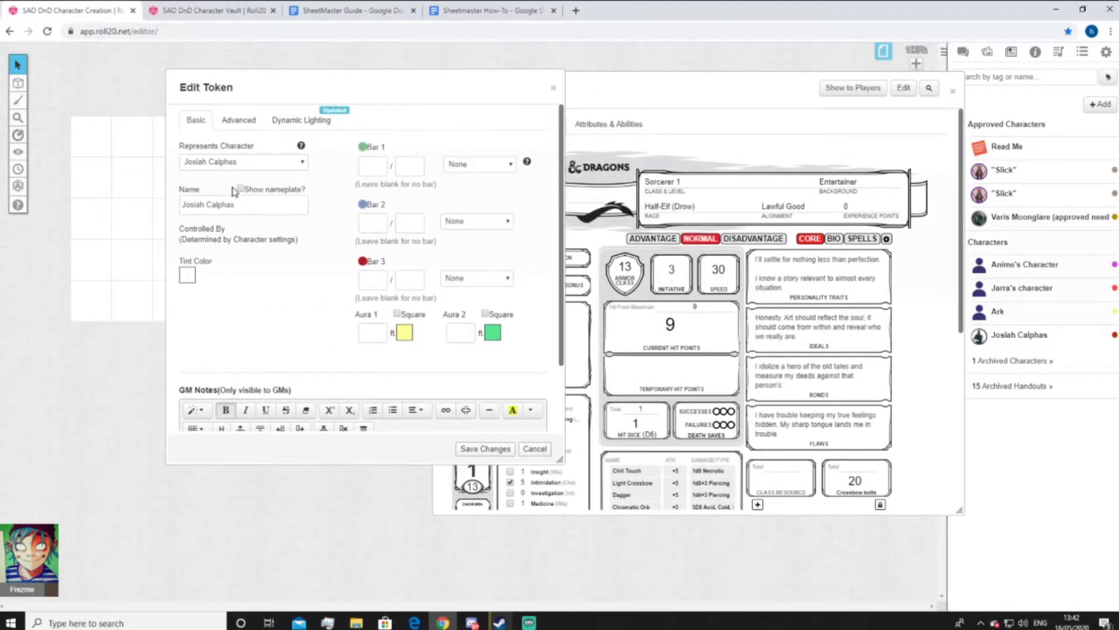
pyautogui.moveTo(352, 88); pyautogui.dragTo(487, 101)
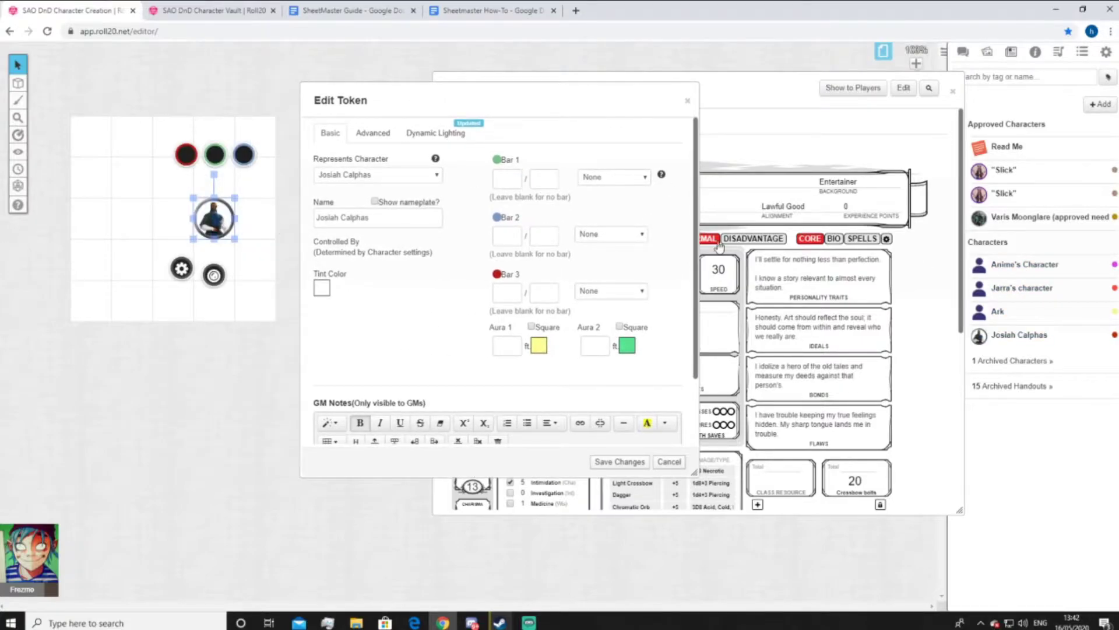
pyautogui.click(431, 176)
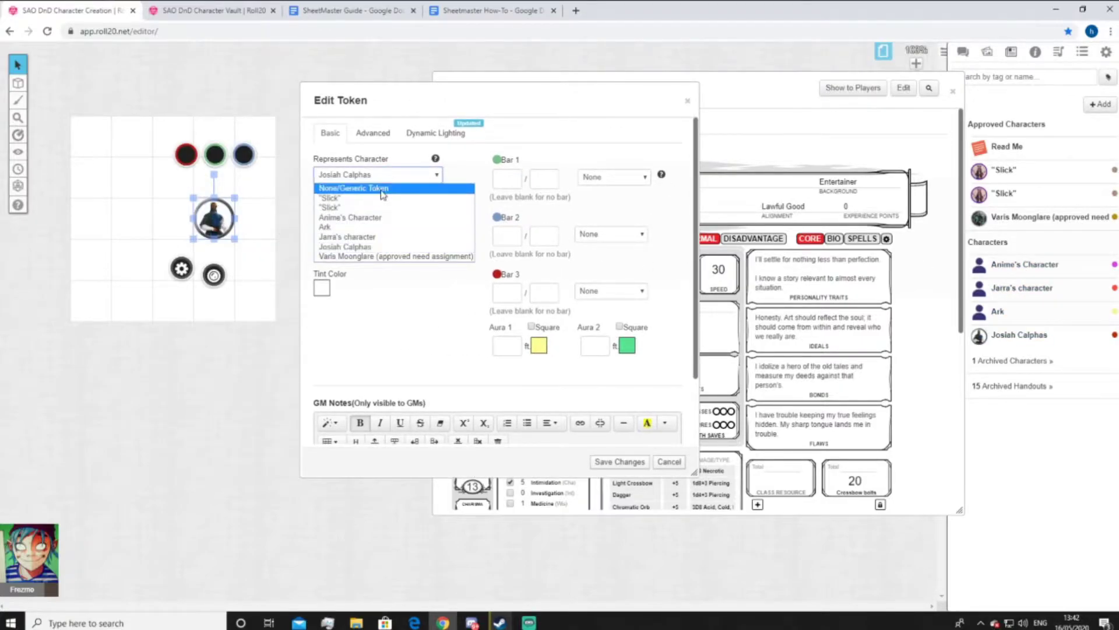
pyautogui.click(361, 246)
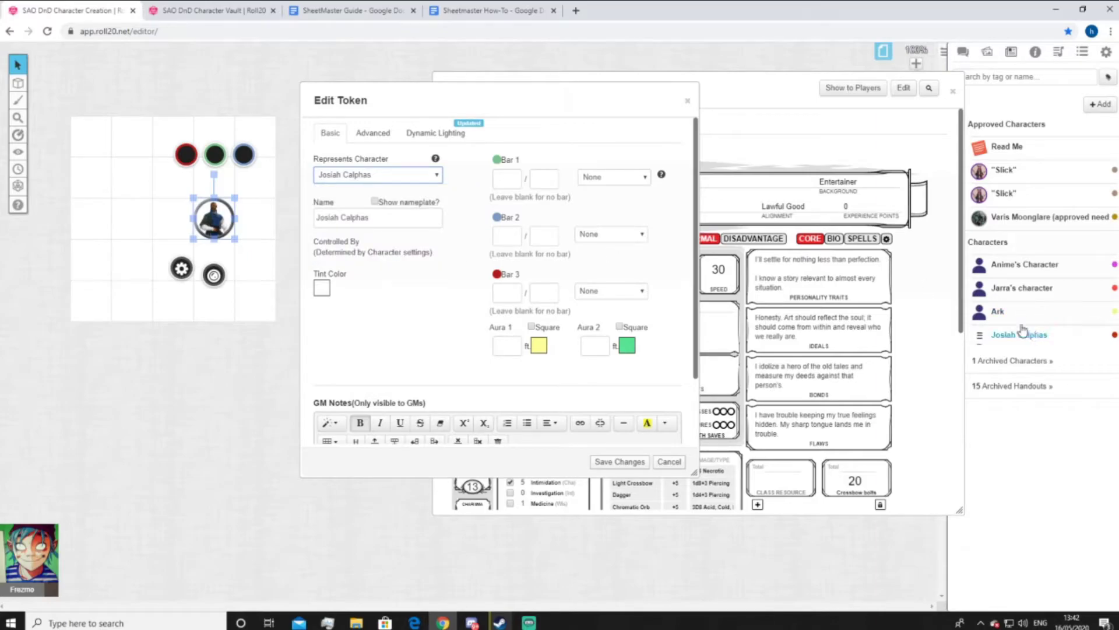
# - Shorten the token's name to the character's first name and enable showing the nameplate
pyautogui.moveTo(369, 217); pyautogui.dragTo(347, 215)
pyautogui.press('BackSpace')
pyautogui.click(385, 311)
pyautogui.click(376, 202)
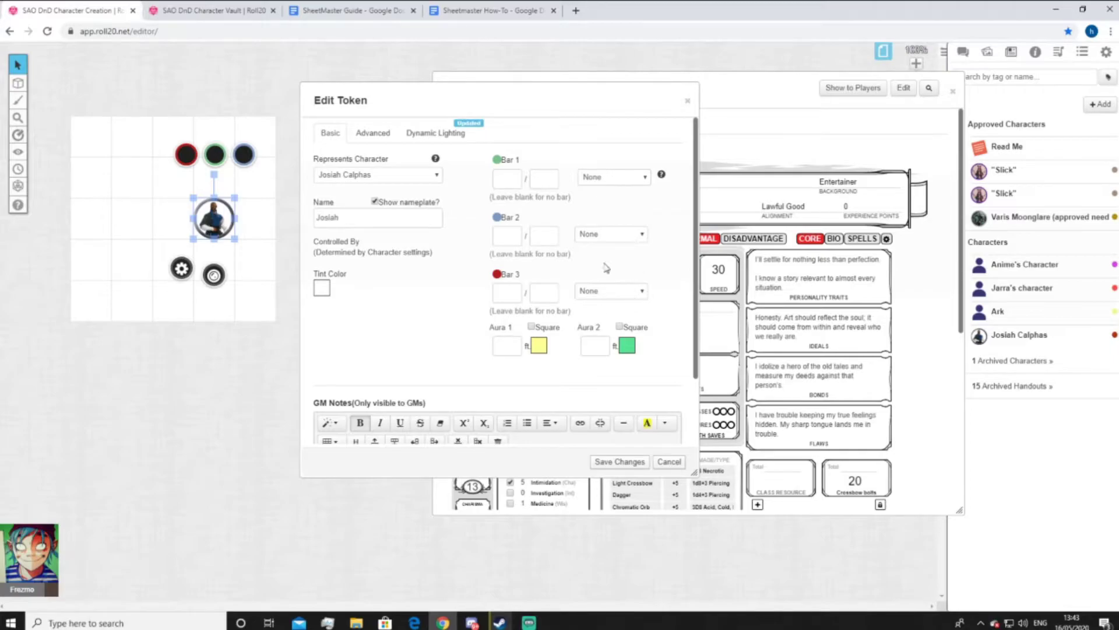
# - Link the token's bars to character attributes: Bar 3 to hp, Bar 2 to speed and Bar 1 to ac
pyautogui.click(611, 295)
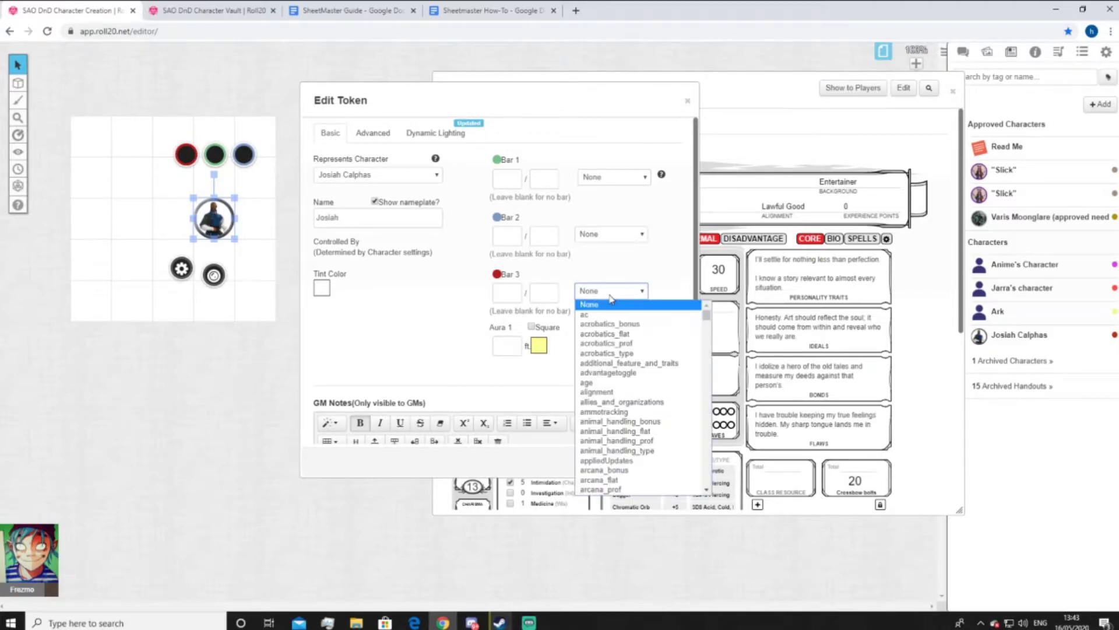
pyautogui.write('hp')
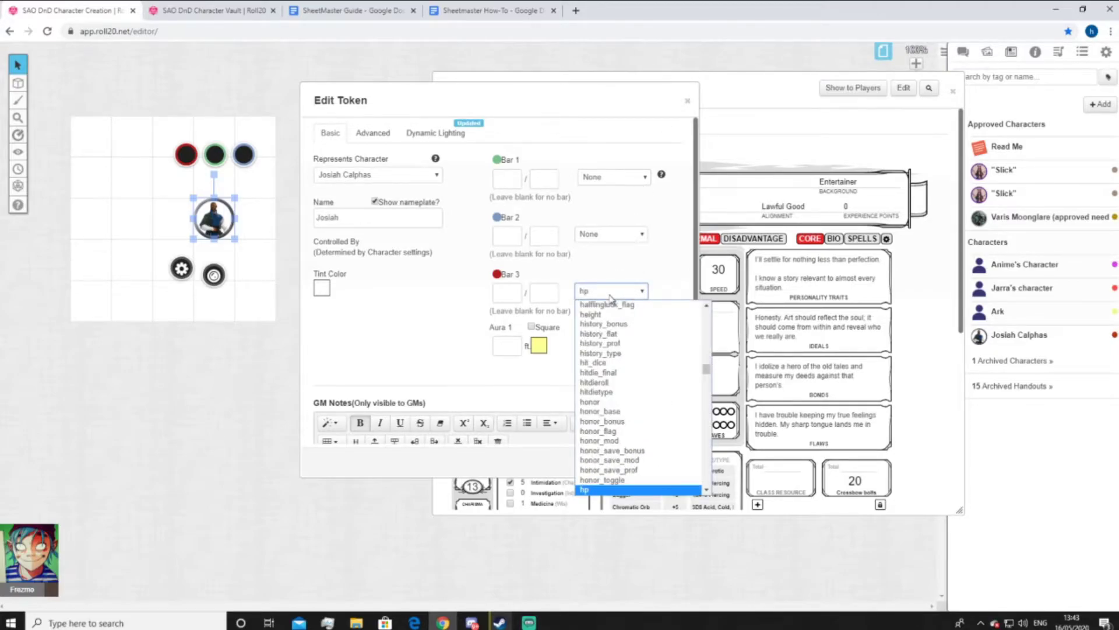
pyautogui.press('Return')
pyautogui.click(608, 234)
pyautogui.write('speed')
pyautogui.press('Return')
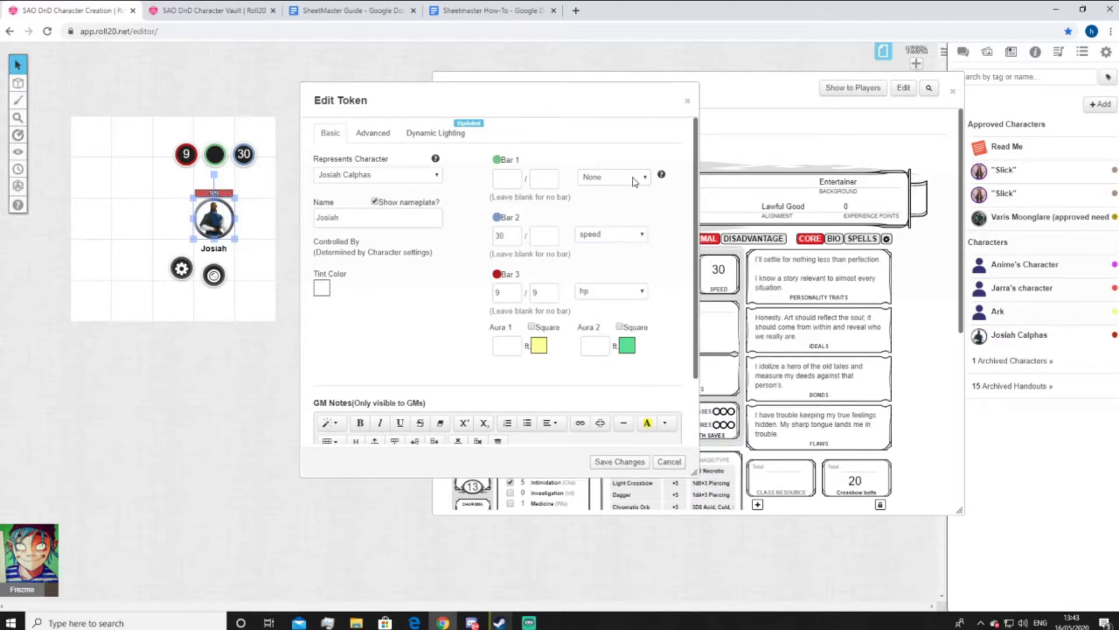
pyautogui.click(635, 178)
pyautogui.write('ac')
pyautogui.press('Return')
# - Enable Has Sight in the token's advanced settings and save the changes
pyautogui.click(371, 134)
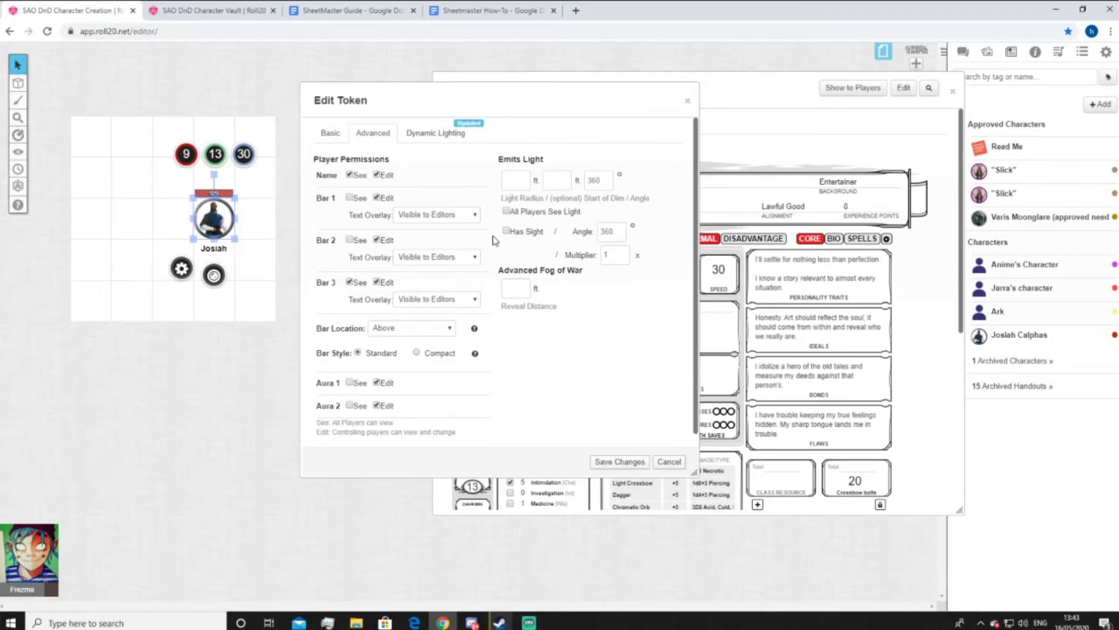
pyautogui.click(506, 231)
pyautogui.click(619, 461)
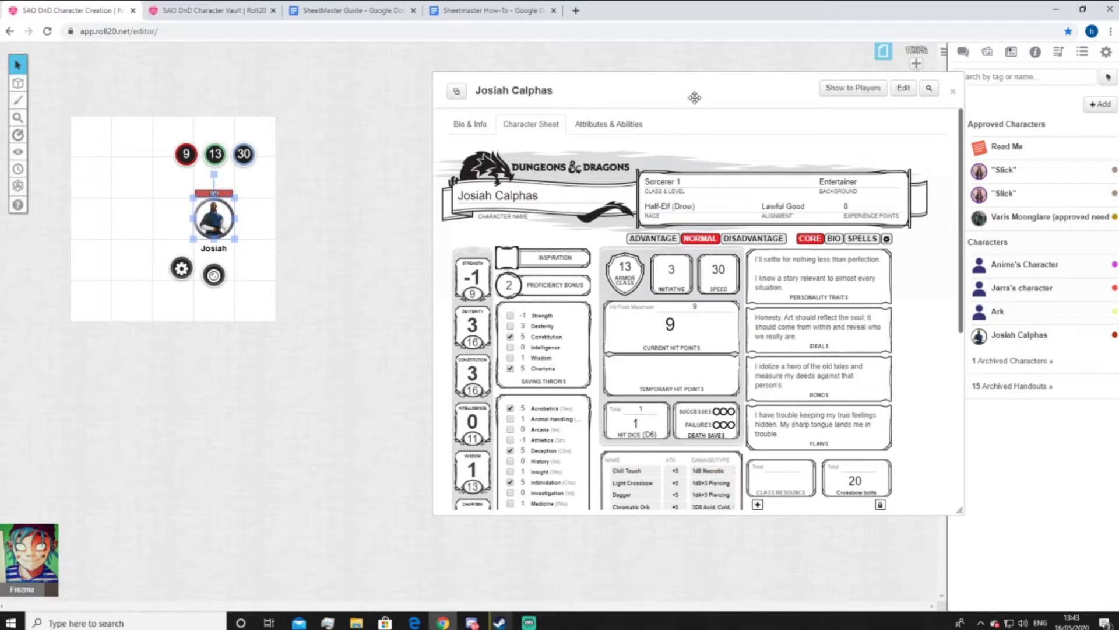
# - Post the Drow Magic and Darkvision traits from the character sheet to the chat and read the Darkvision range
pyautogui.moveTo(693, 96); pyautogui.dragTo(604, 86)
pyautogui.click(963, 51)
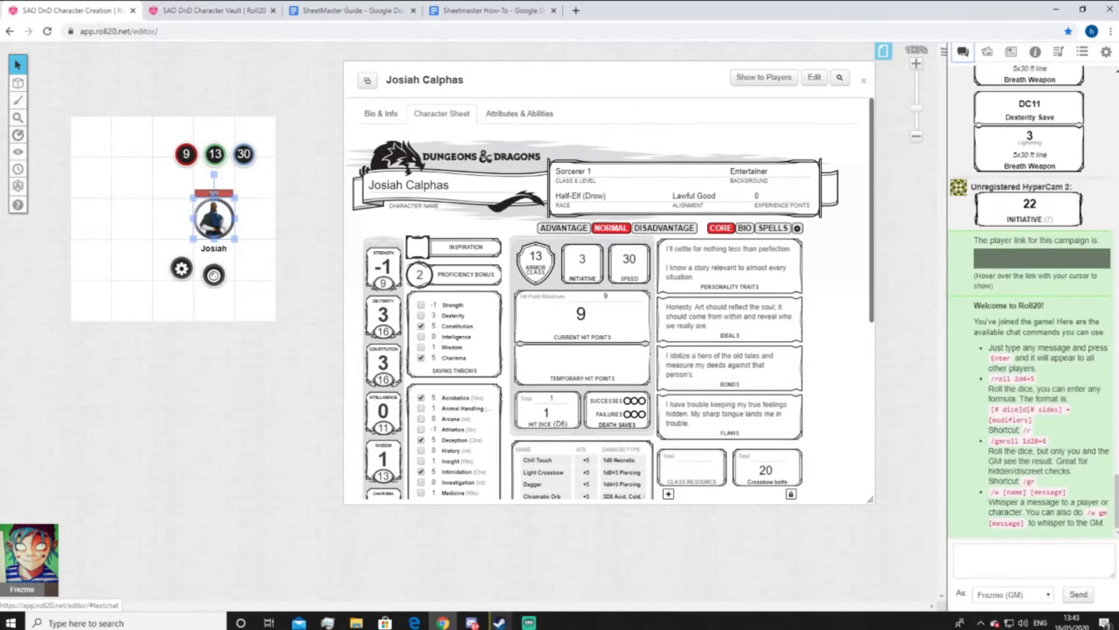
pyautogui.moveTo(870, 284); pyautogui.dragTo(898, 451)
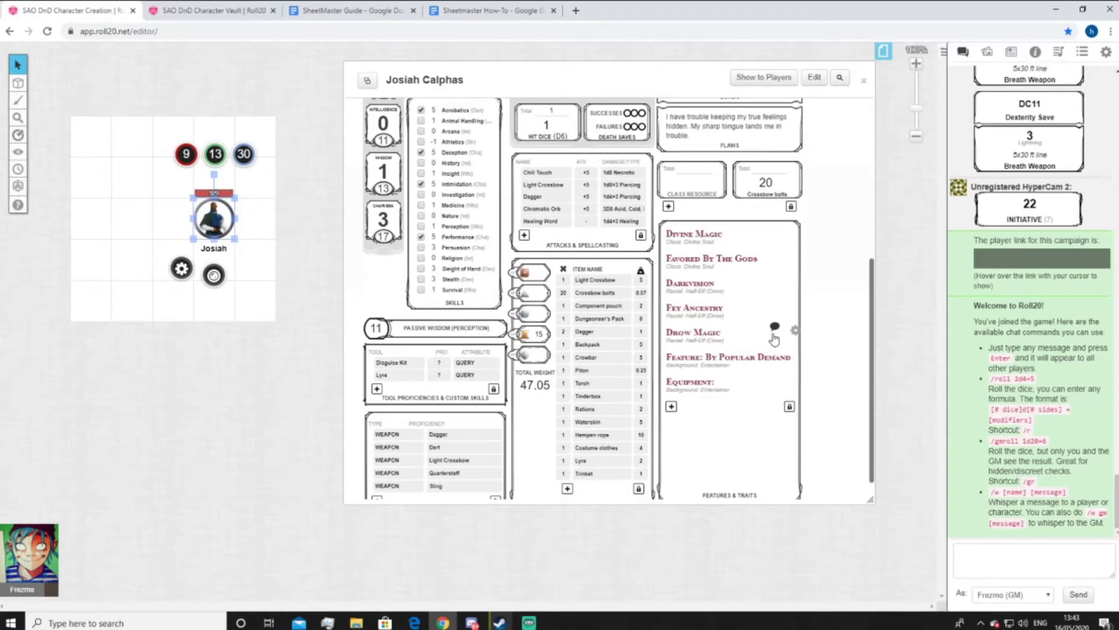
pyautogui.click(774, 330)
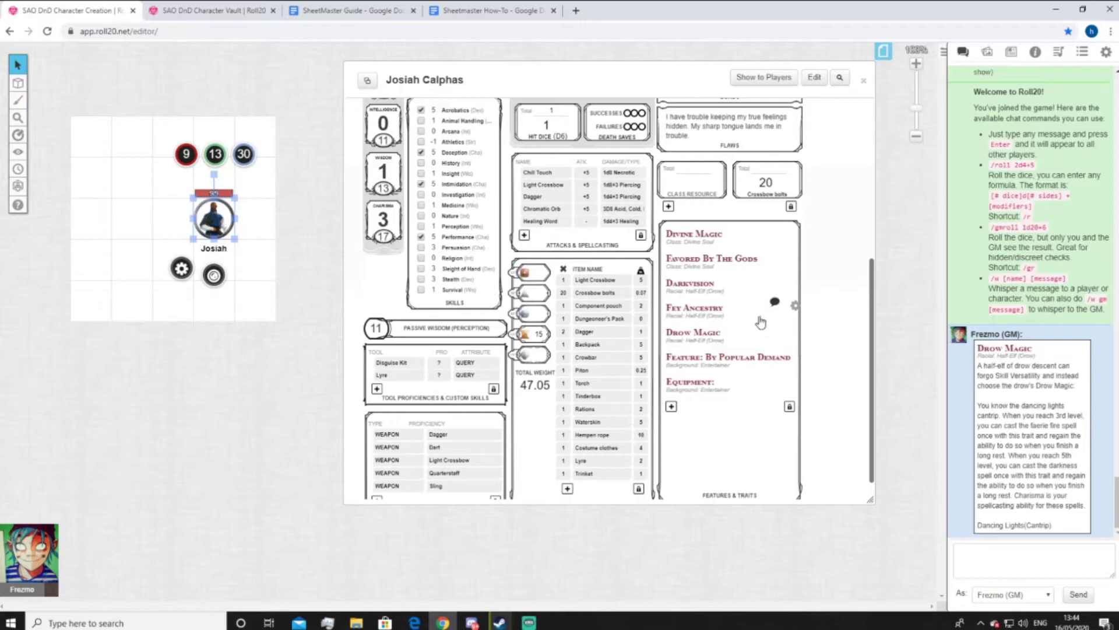
pyautogui.click(774, 281)
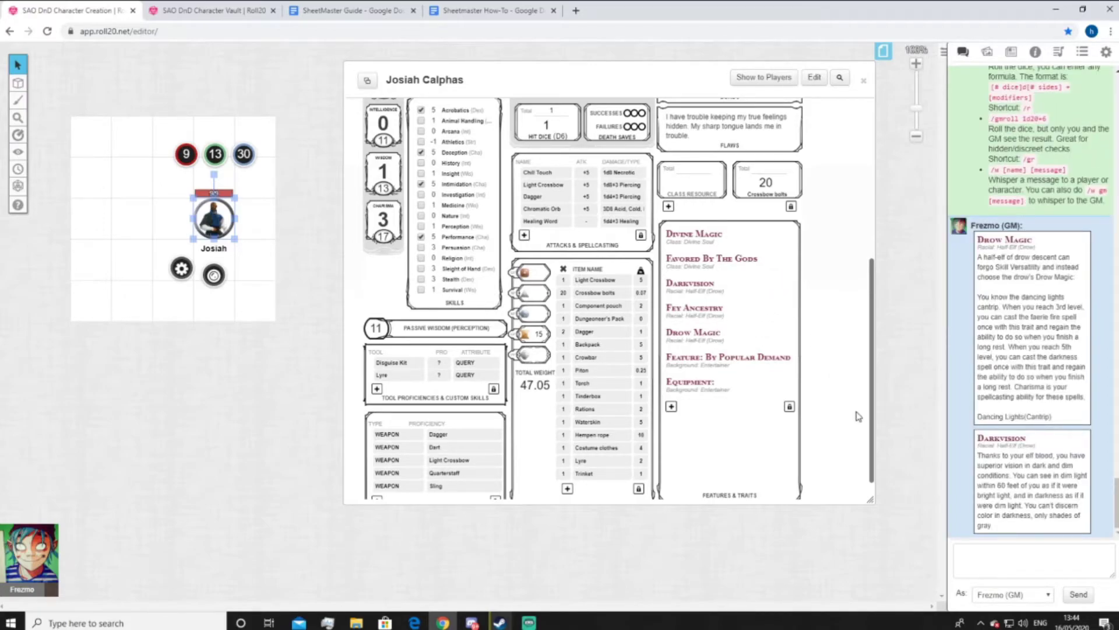
pyautogui.click(864, 80)
pyautogui.moveTo(978, 485); pyautogui.dragTo(1040, 494)
pyautogui.click(1041, 473)
pyautogui.click(1058, 521)
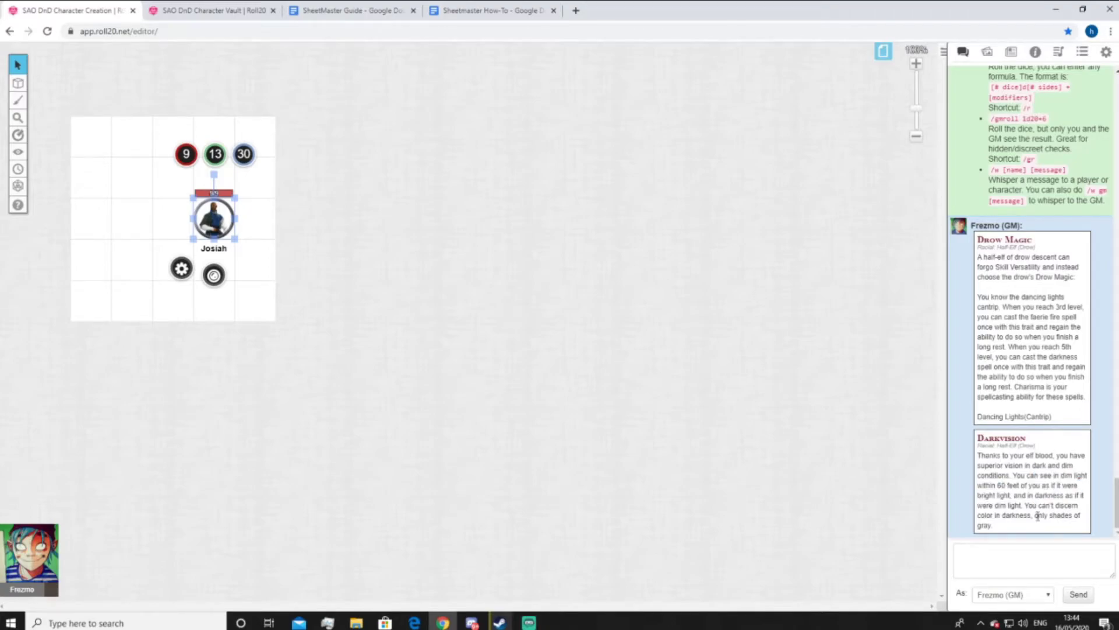
# - Reopen the token's advanced settings and set its emitted light radius to 60 ft
pyautogui.click(182, 269)
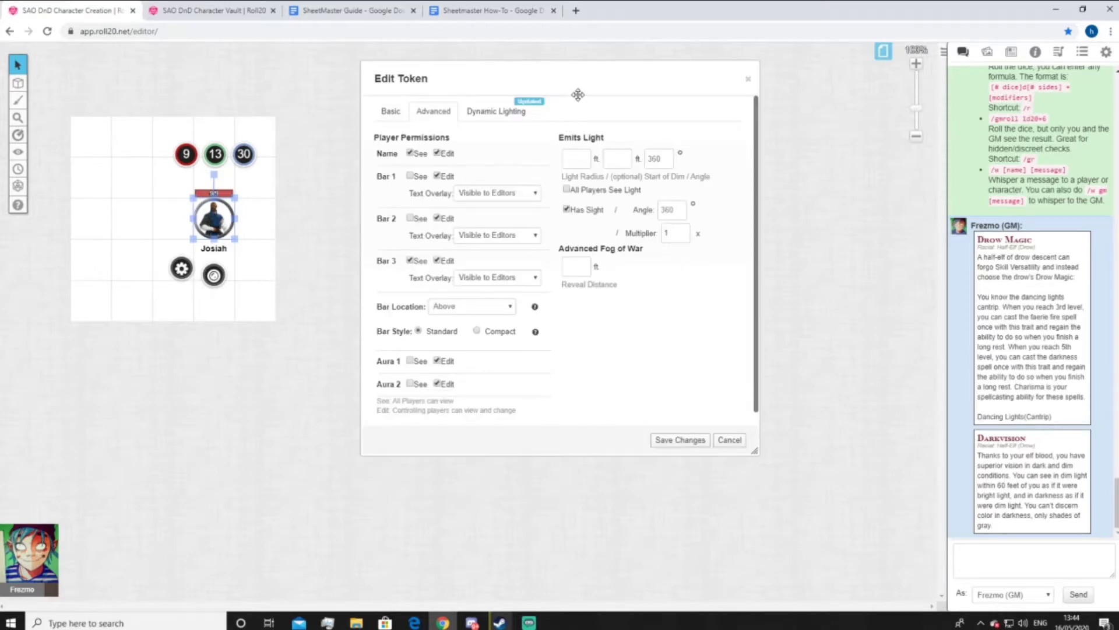
pyautogui.moveTo(577, 95); pyautogui.dragTo(577, 103)
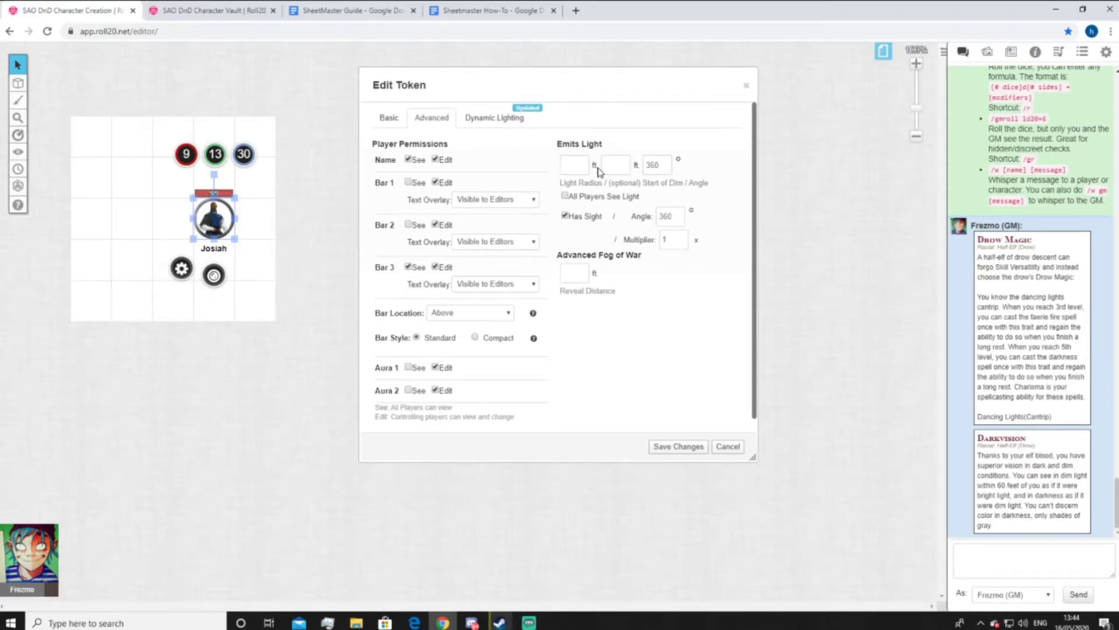
pyautogui.moveTo(998, 485); pyautogui.dragTo(1024, 486)
pyautogui.click(576, 166)
pyautogui.press('Tab')
pyautogui.moveTo(560, 78); pyautogui.dragTo(573, 81)
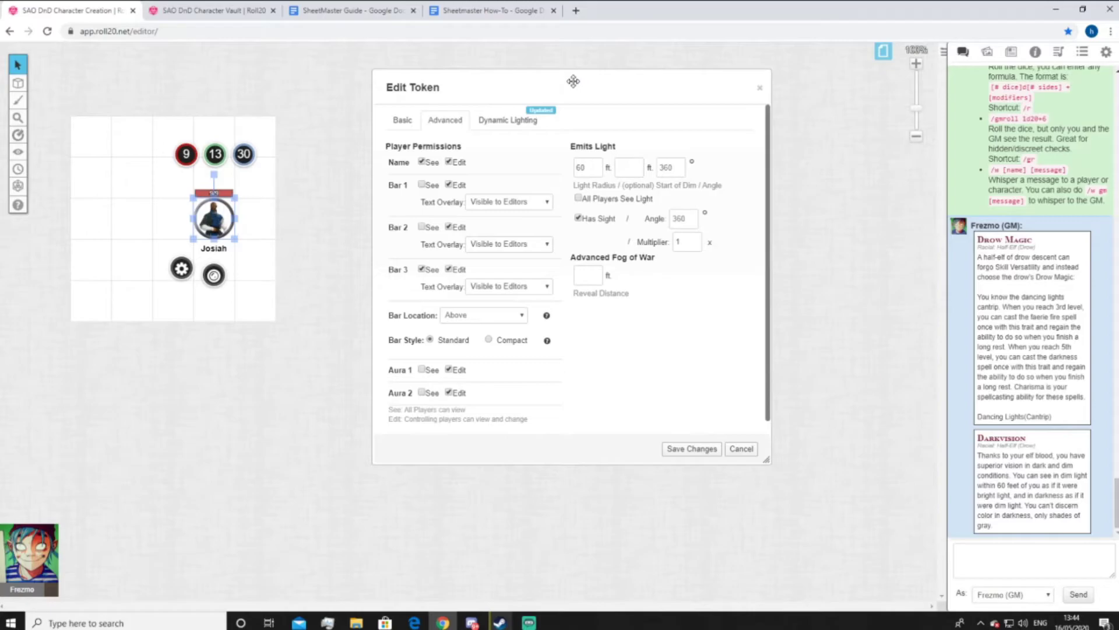
# - Try the All Players See Light option and switch it off again
pyautogui.doubleClick(595, 166)
pyautogui.click(634, 169)
pyautogui.click(716, 309)
pyautogui.click(579, 198)
pyautogui.click(580, 199)
# - Enter a light radius of 60 ft with dim light starting at 0 ft and save the token settings
pyautogui.doubleClick(595, 167)
pyautogui.write('60')
pyautogui.doubleClick(641, 166)
pyautogui.write('0')
pyautogui.click(688, 461)
# - Open the character's sheet and the token's basic settings to compare the linked bar values
pyautogui.click(1011, 54)
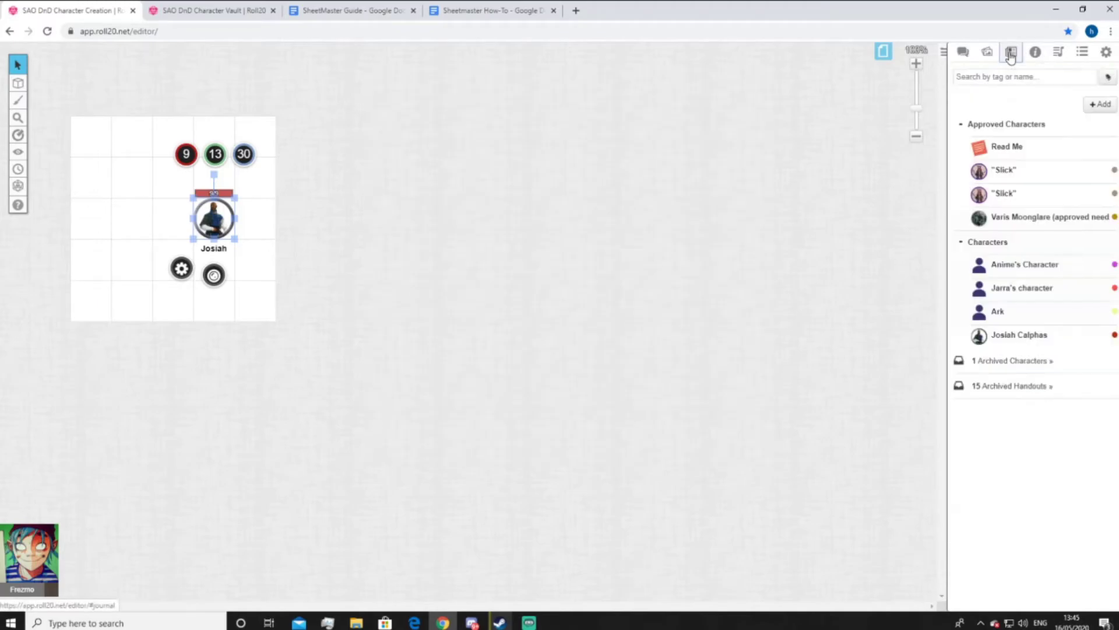
pyautogui.click(1029, 335)
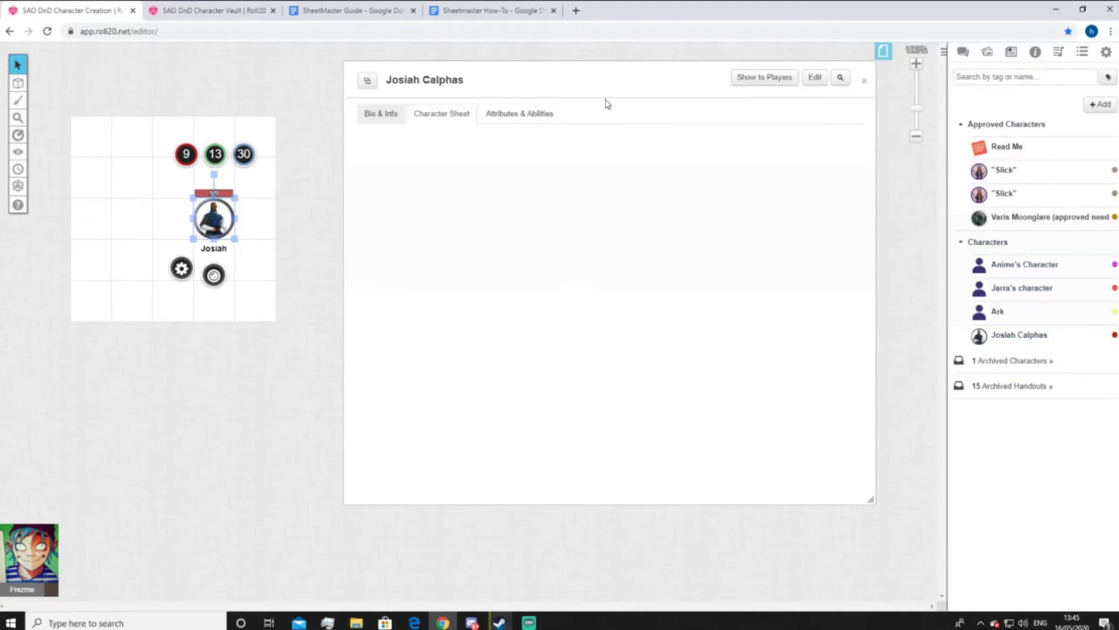
pyautogui.click(181, 269)
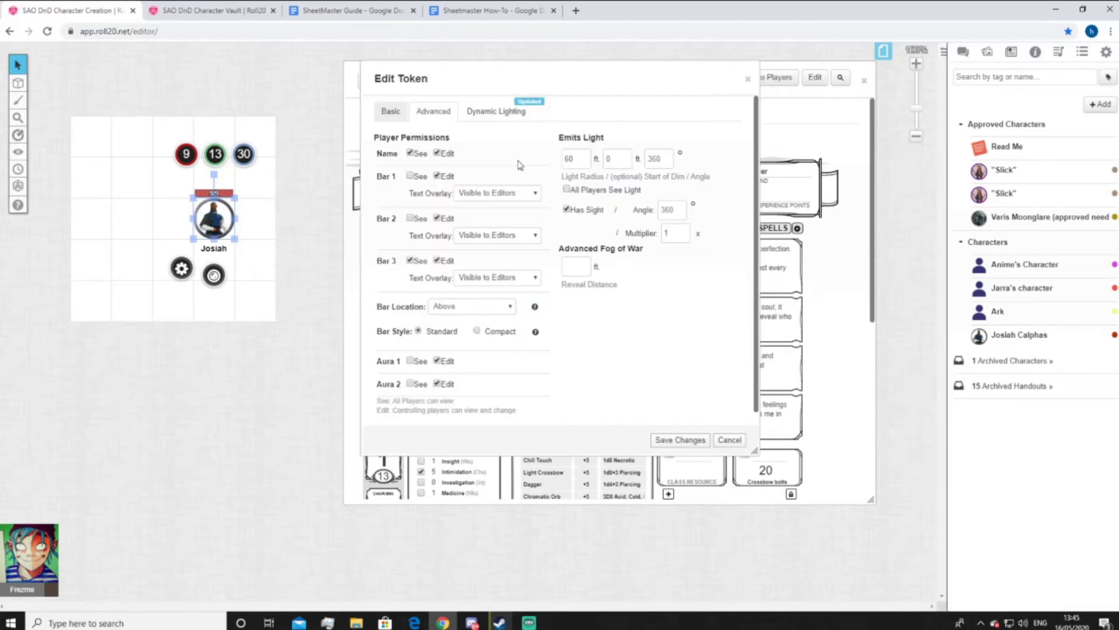
pyautogui.moveTo(583, 88); pyautogui.dragTo(524, 91)
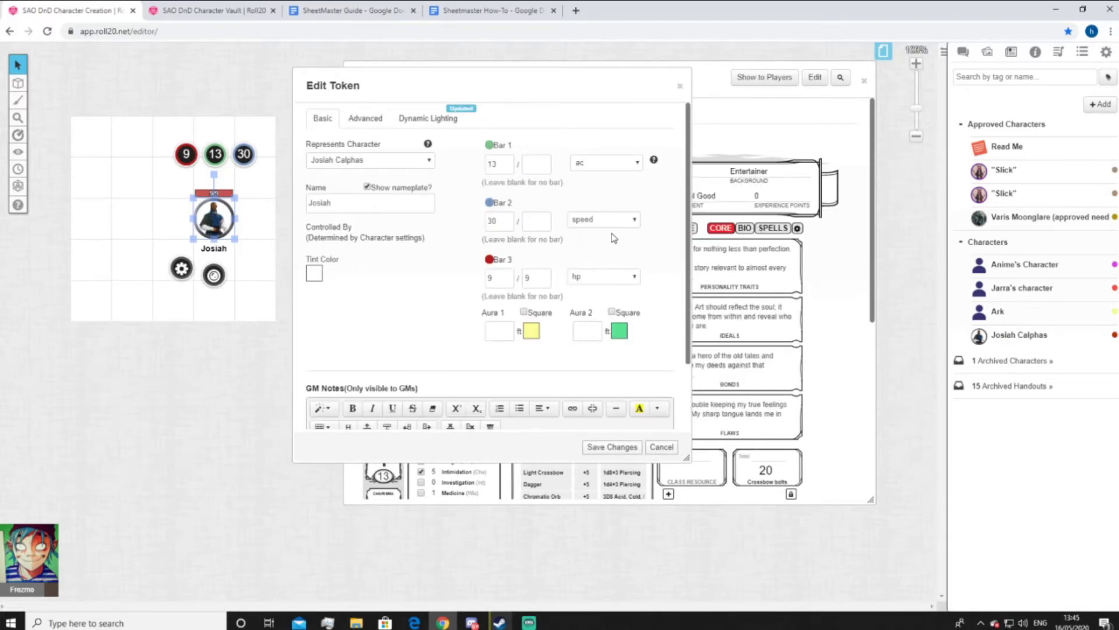
pyautogui.moveTo(550, 85); pyautogui.dragTo(521, 189)
# - Lower the token's hit points to 7 and to 5 through its red bar bubble, dismissing the token settings
pyautogui.click(186, 155)
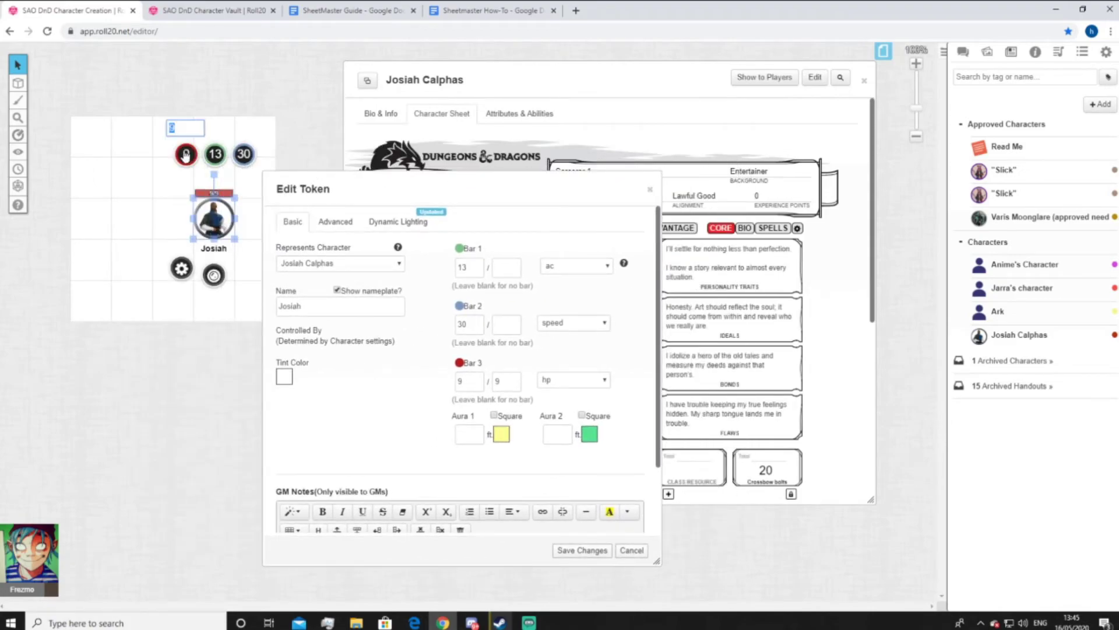
pyautogui.press('Return')
pyautogui.moveTo(465, 187); pyautogui.dragTo(293, 183)
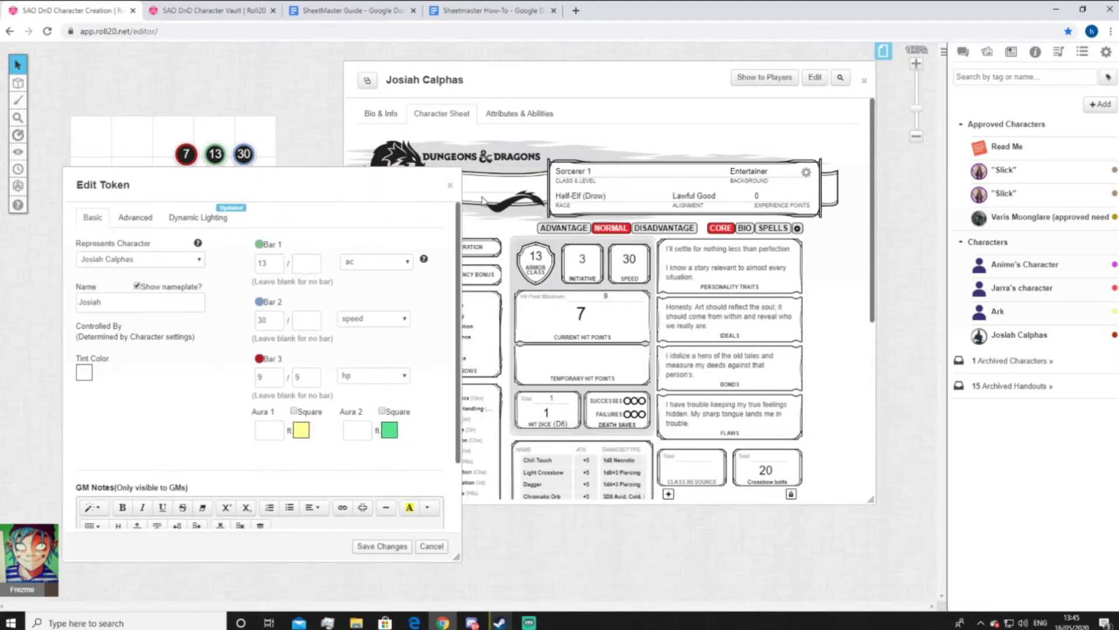
pyautogui.click(478, 184)
pyautogui.click(187, 156)
pyautogui.write('5')
pyautogui.press('Return')
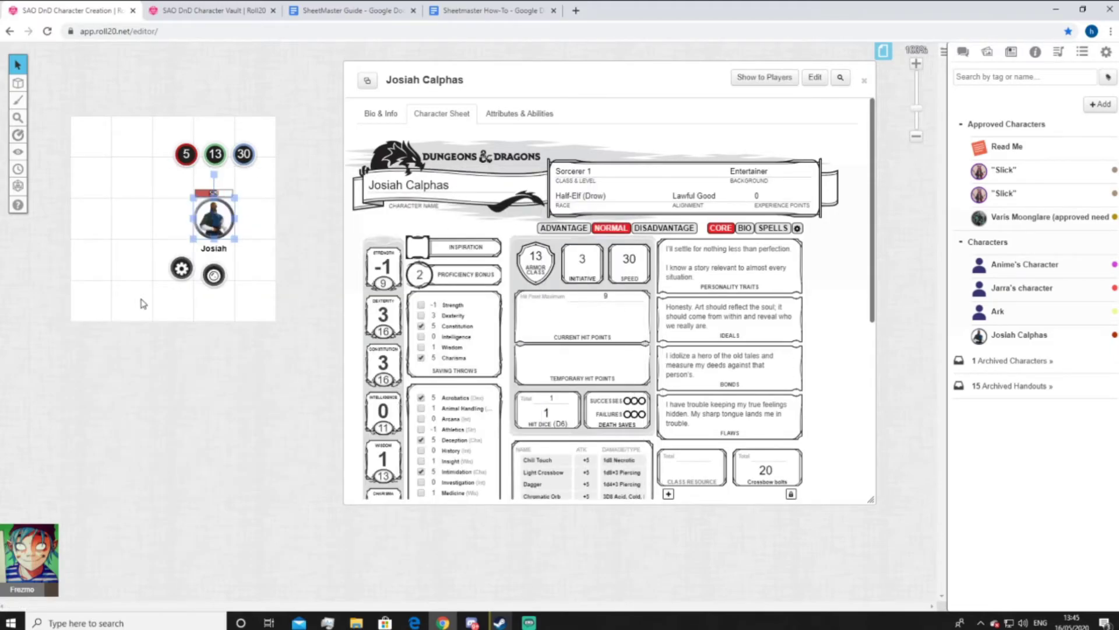
# - Change the token's hit points again and subtract 5 using the relative entry -5
pyautogui.click(192, 155)
pyautogui.press('Return')
pyautogui.click(194, 154)
pyautogui.write('-5')
pyautogui.press('Return')
# - Change the token's armor class to 15 through its green bar bubble and restore it to 13
pyautogui.click(213, 154)
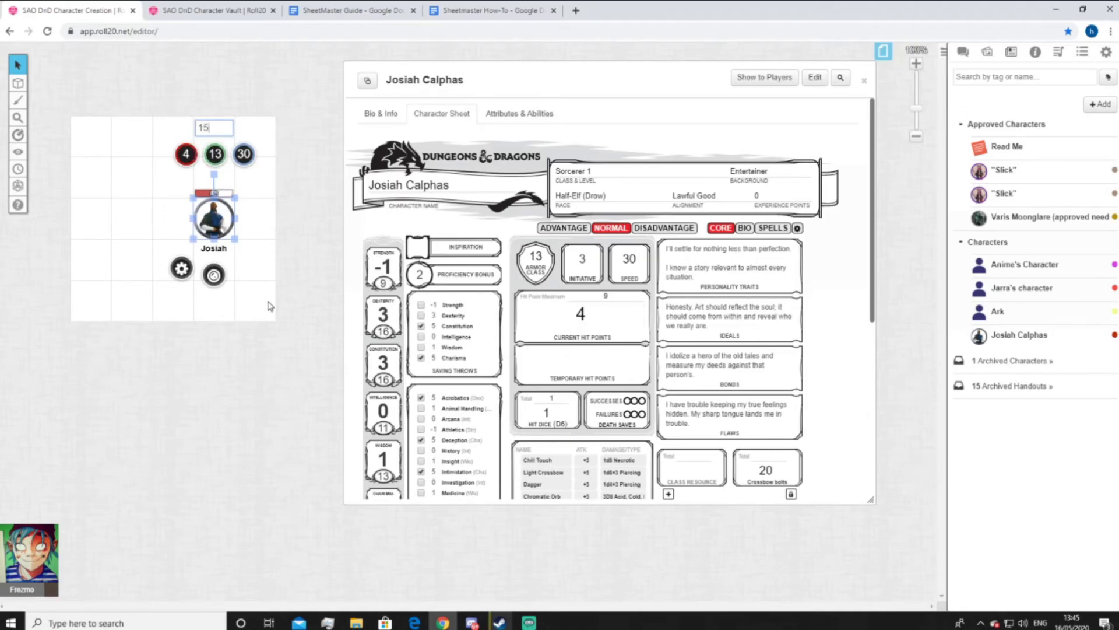
pyautogui.press('Return')
pyautogui.click(213, 165)
pyautogui.write('13')
pyautogui.press('Return')
# - Set the token's hit points to 9, deselect the token and close the character sheet
pyautogui.click(184, 154)
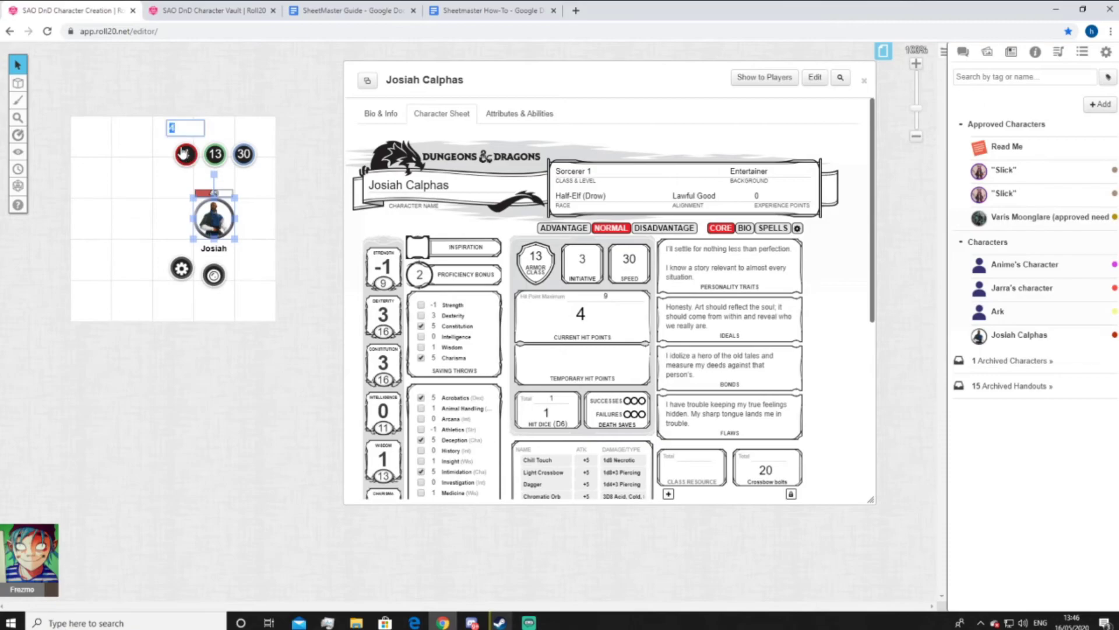
pyautogui.write('9')
pyautogui.press('Return')
pyautogui.click(160, 153)
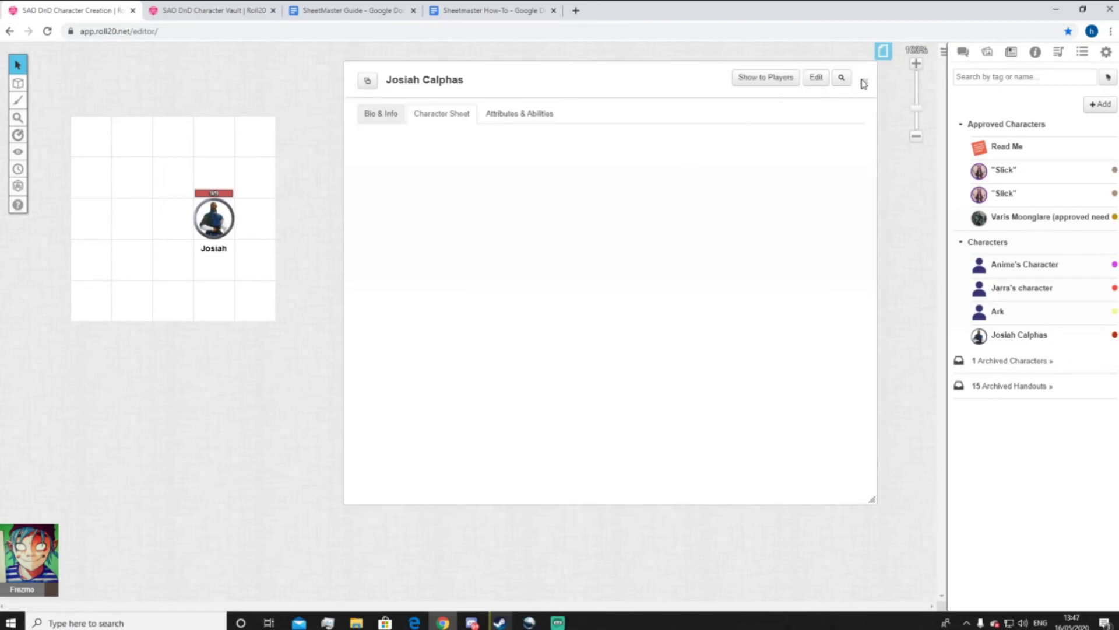
pyautogui.click(864, 82)
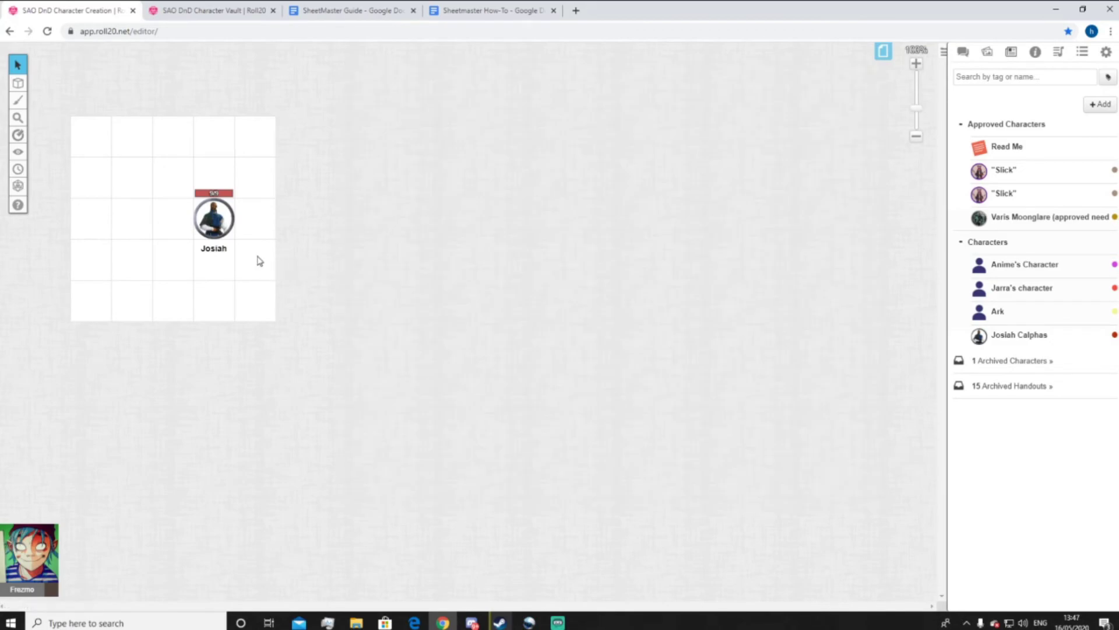
# - Review the token's advanced and basic settings and save them
pyautogui.click(223, 230)
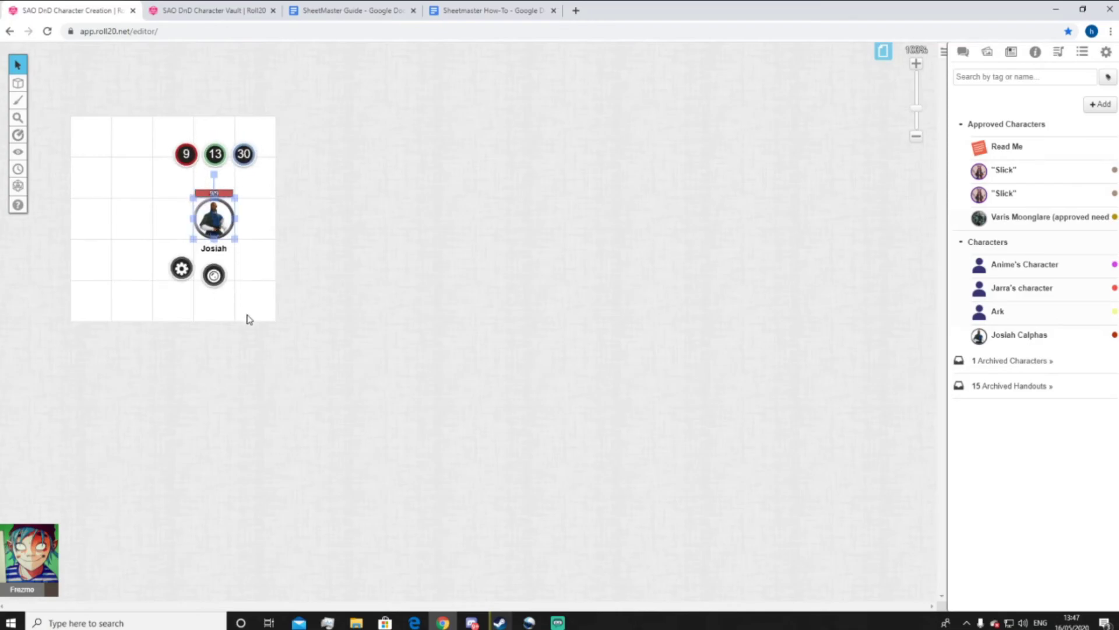
pyautogui.click(182, 269)
pyautogui.click(466, 112)
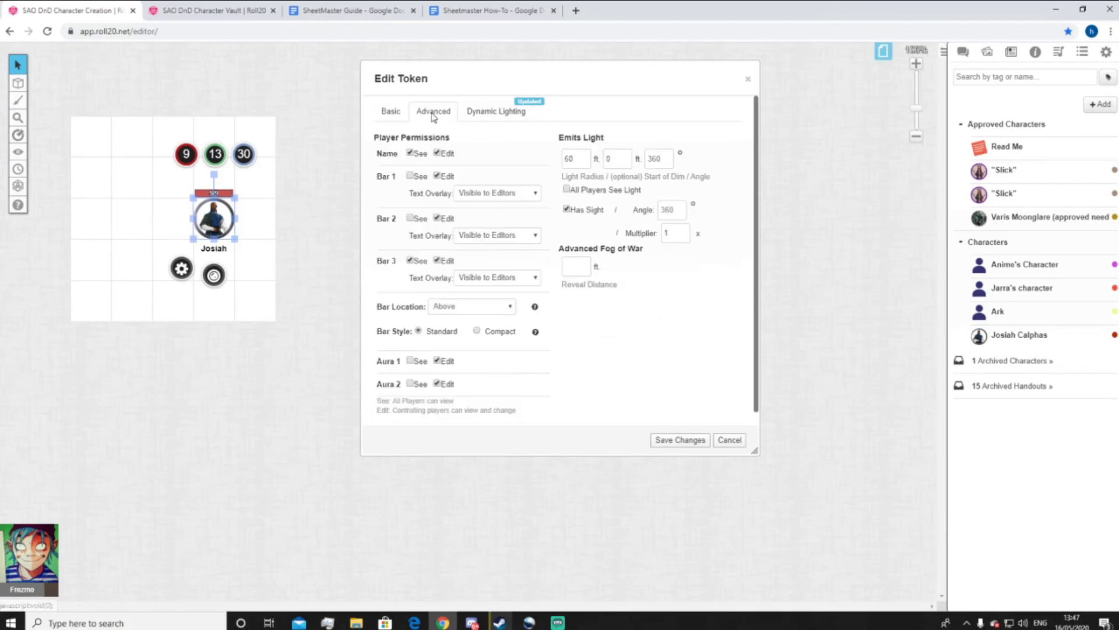
pyautogui.click(391, 112)
pyautogui.click(673, 439)
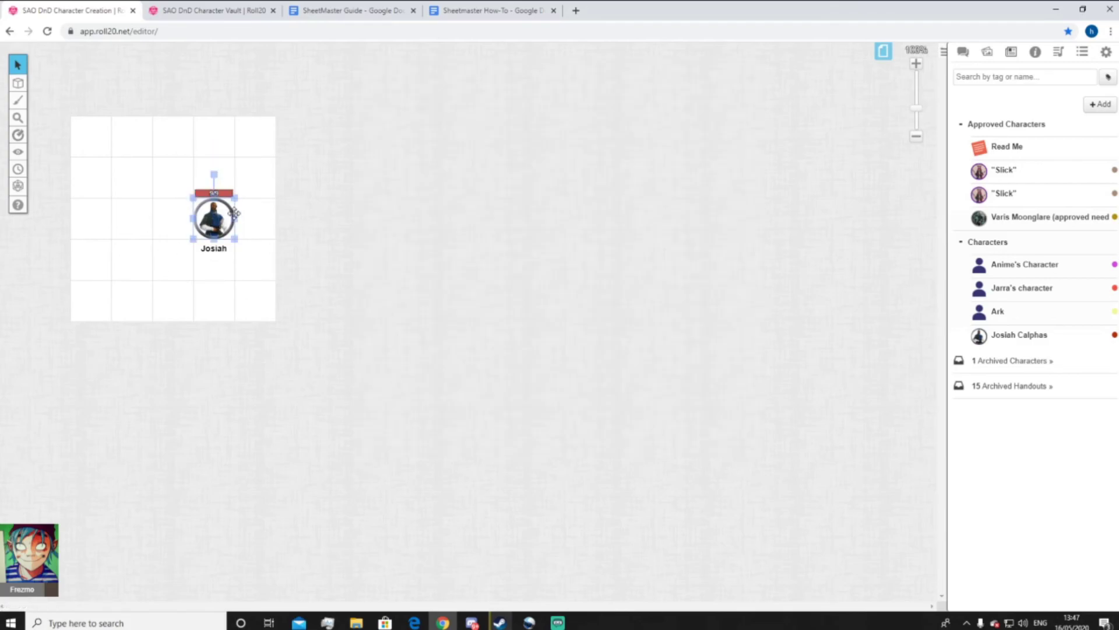
# - Edit the character and assign the selected map token as its default token, saving the changes
pyautogui.click(1035, 335)
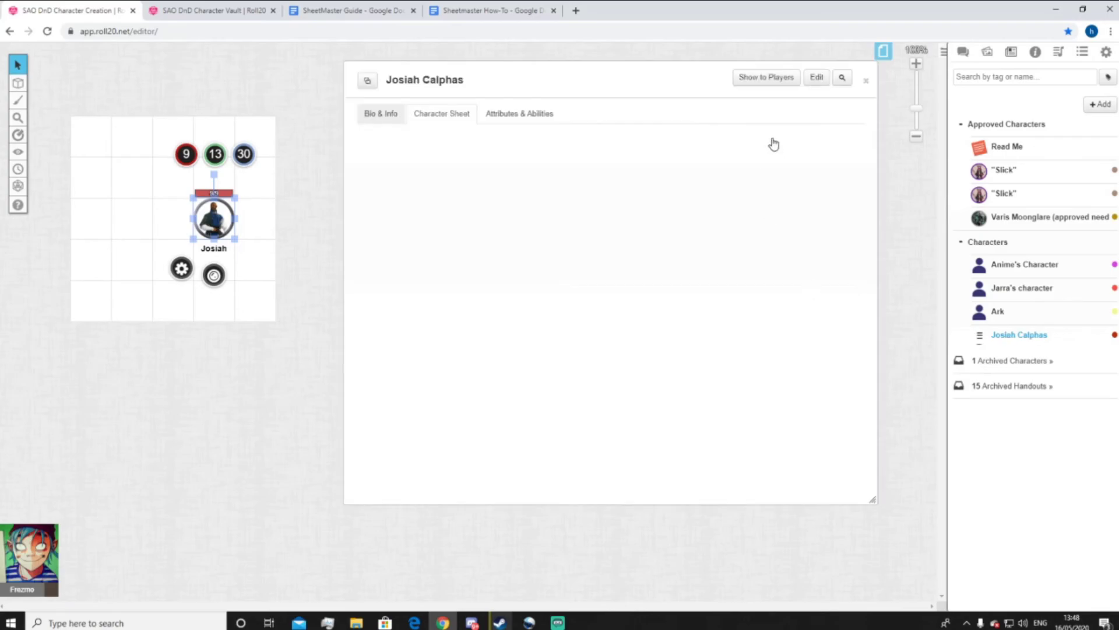
pyautogui.click(818, 78)
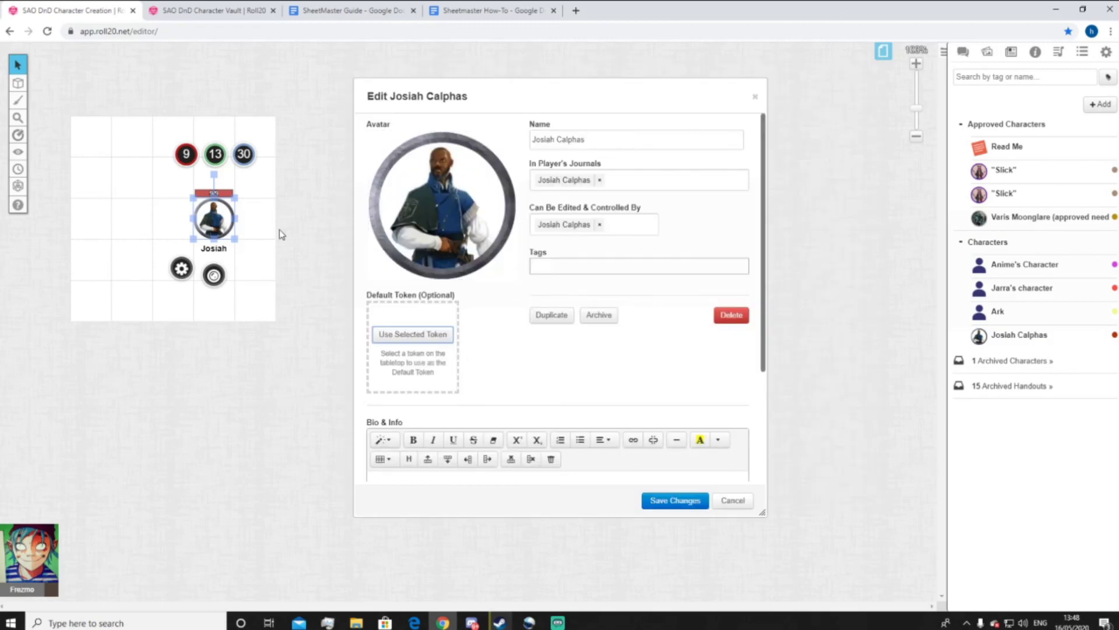
pyautogui.click(407, 337)
pyautogui.click(656, 504)
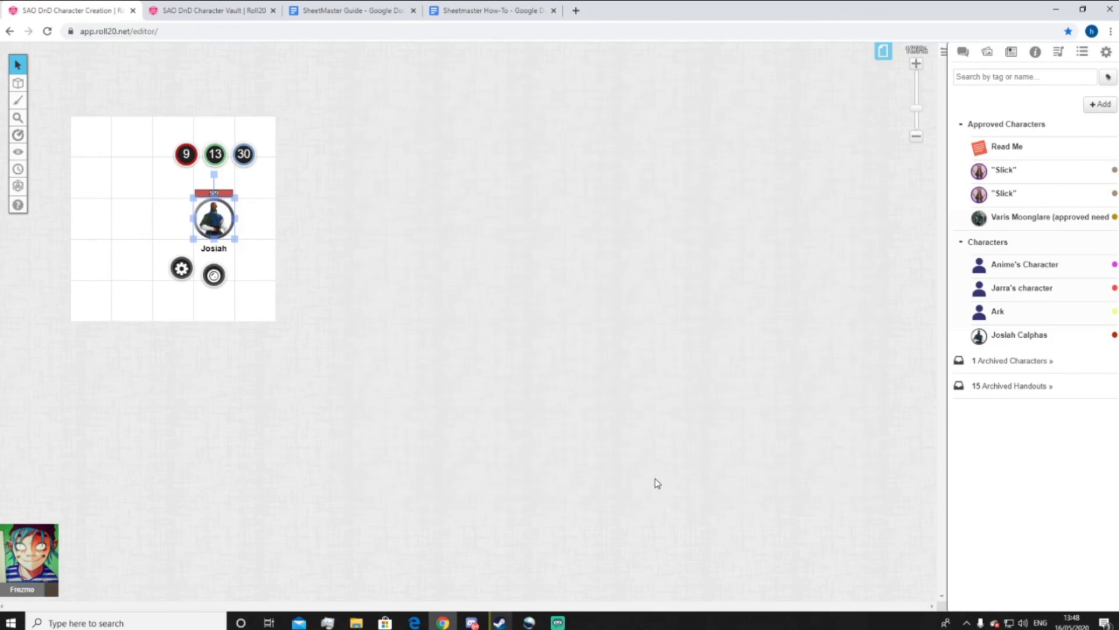
pyautogui.click(867, 78)
# - Delete the configured token from the map and place the same character on the grid again
pyautogui.click(155, 216)
pyautogui.click(211, 216)
pyautogui.press('Delete')
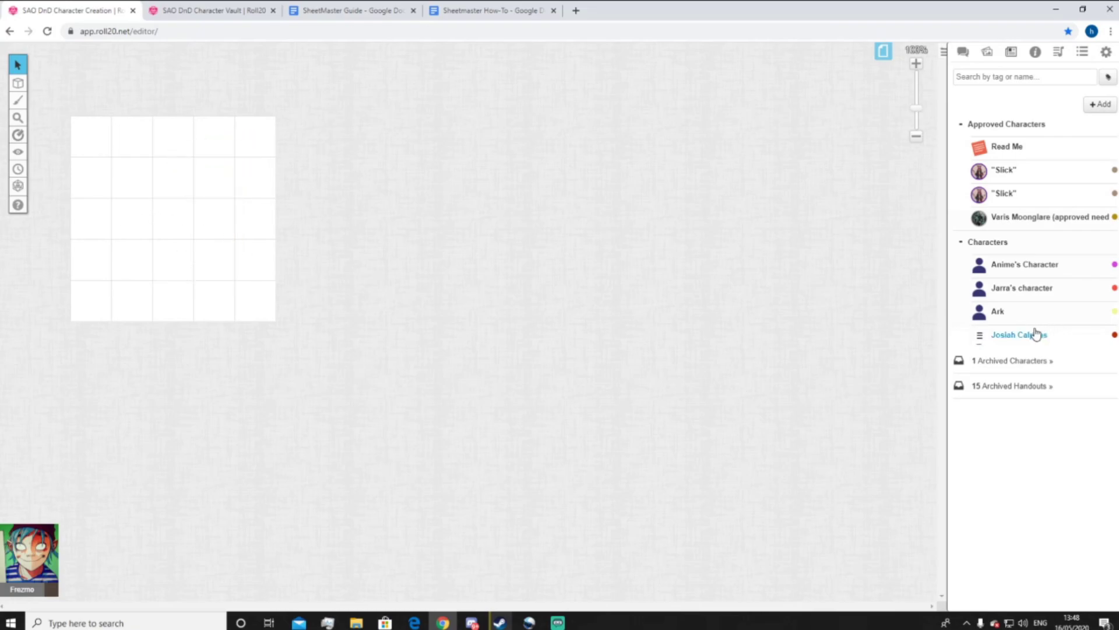
pyautogui.moveTo(1019, 334); pyautogui.dragTo(205, 210)
# - Check the new token's advanced and basic settings, save them and delete the token from the map
pyautogui.click(150, 269)
pyautogui.click(430, 112)
pyautogui.click(391, 111)
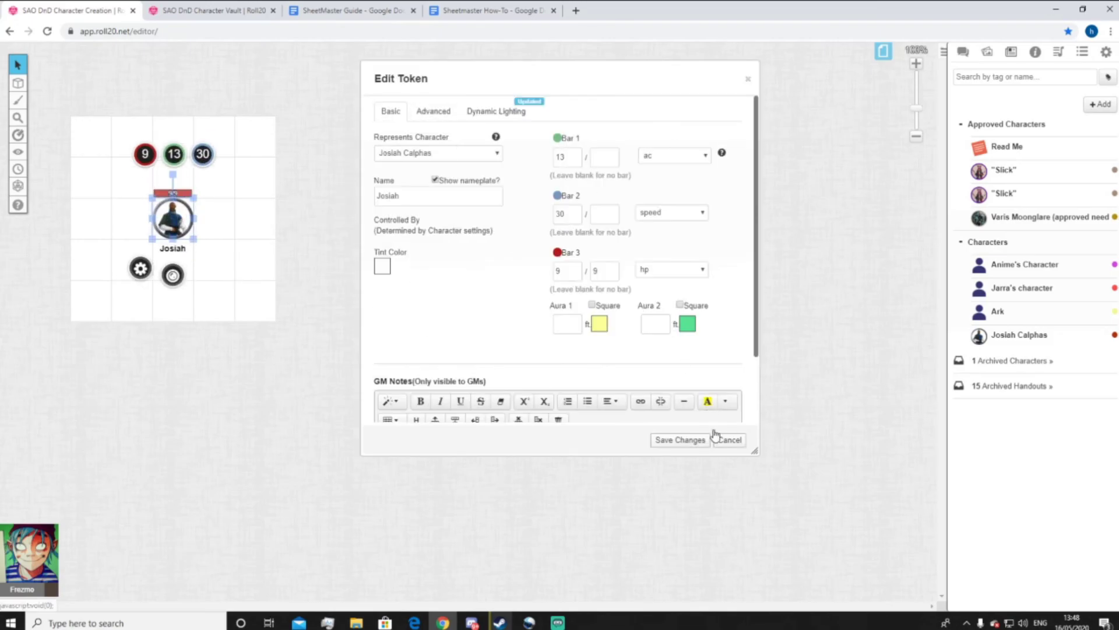
pyautogui.click(689, 442)
pyautogui.click(179, 220)
pyautogui.press('Delete')
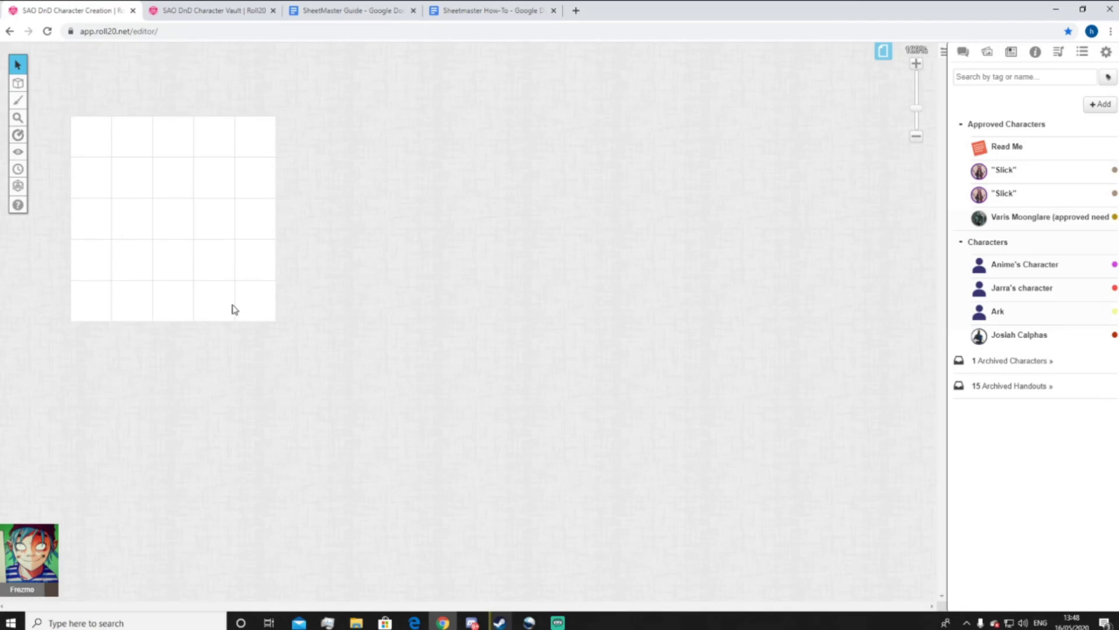